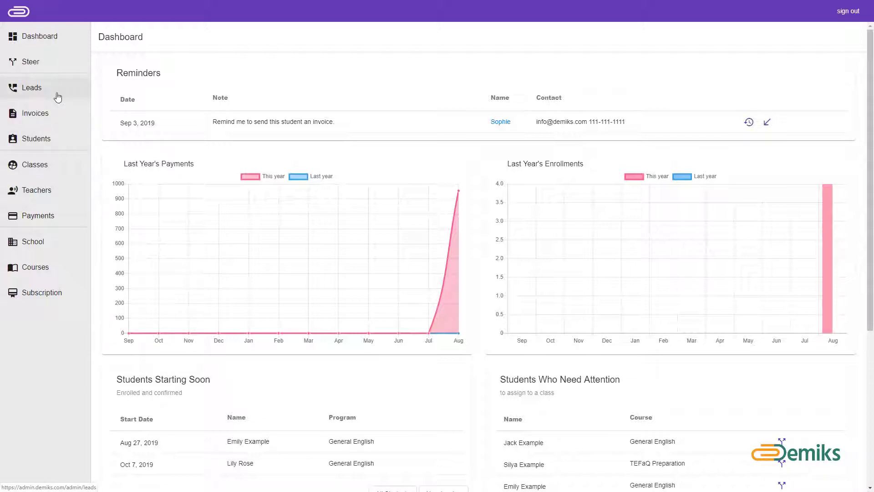
# Step: Go from the dashboard to the empty Leads list
pyautogui.click(57, 97)
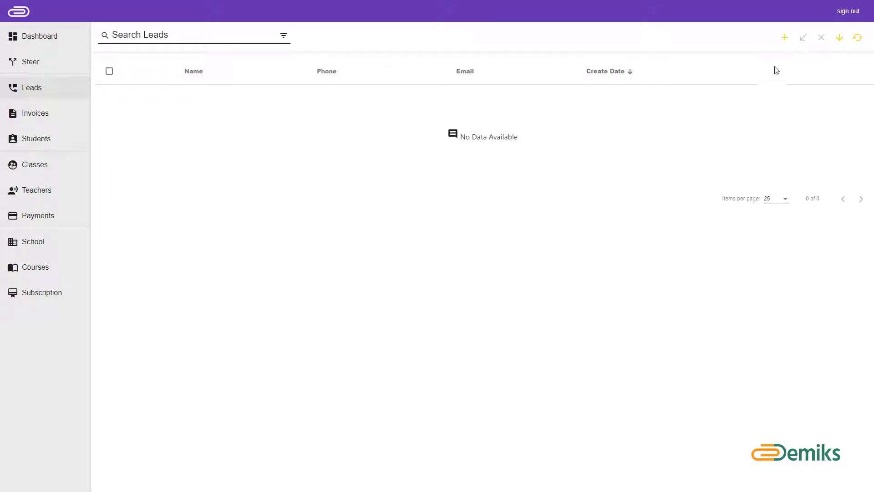
# Step: Start a new lead to bring up a blank Lead Info form
pyautogui.click(786, 40)
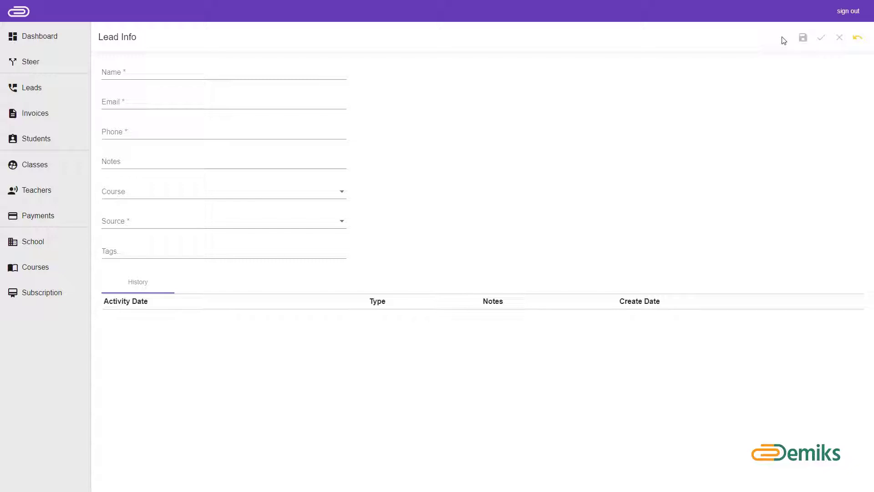
# Step: Enter the lead's full name, contact e-mail address and phone number in the Lead Info form
pyautogui.click(145, 68)
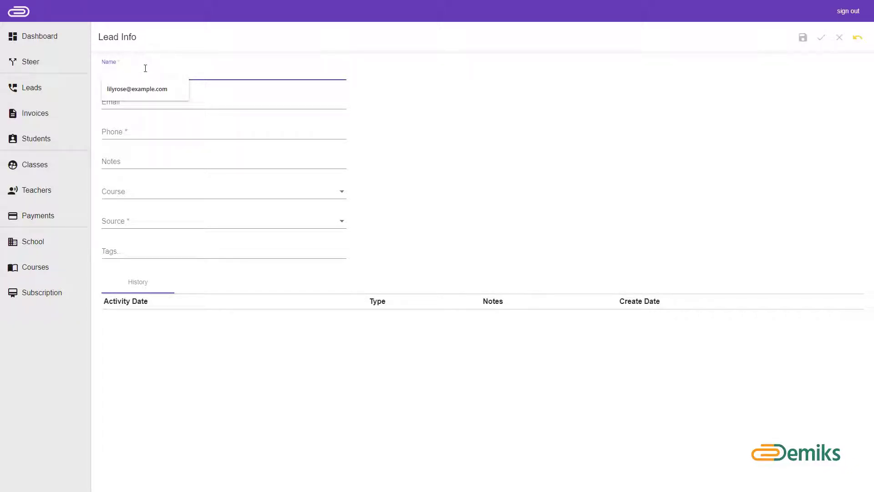
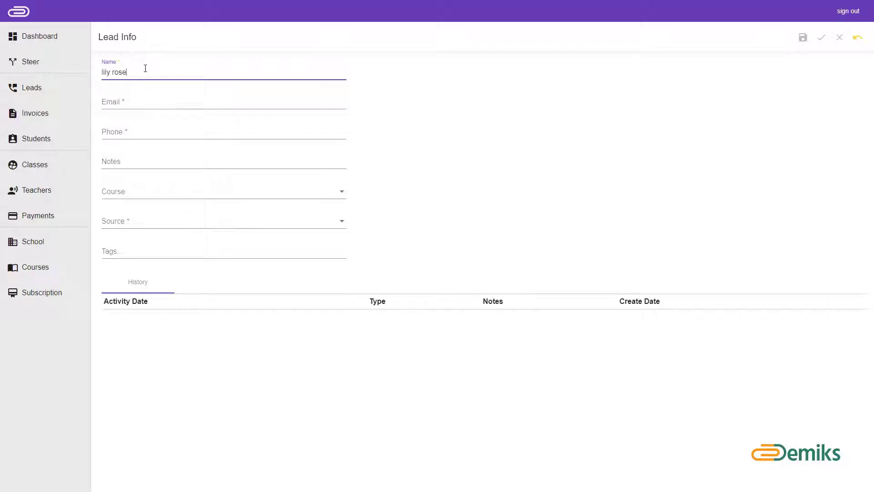
pyautogui.click(237, 101)
pyautogui.click(184, 134)
pyautogui.write('123-123-1234')
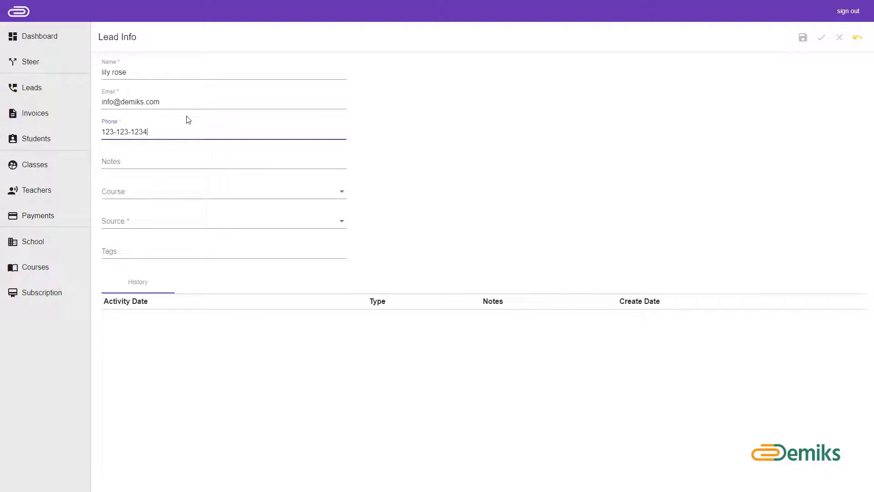
# Step: Add the note 'Looking for a beginner course that takes place in the evening'
pyautogui.click(209, 160)
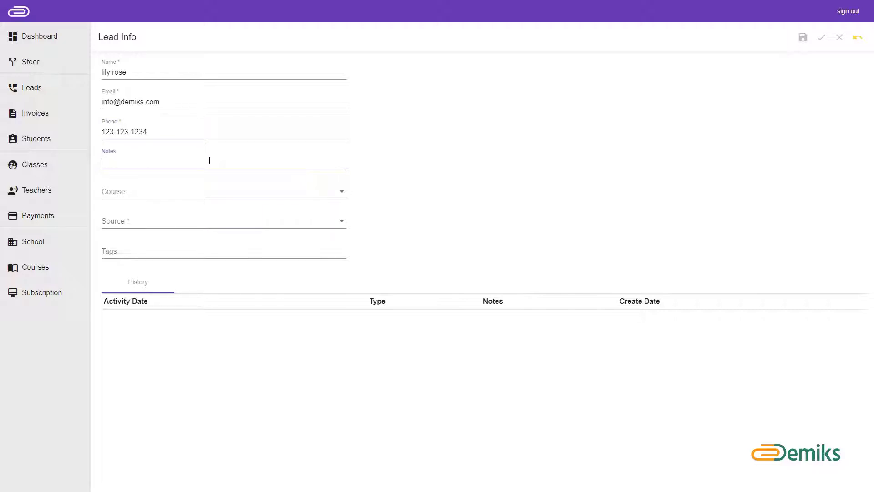
pyautogui.write('Looking for a beginner course that takes place in the evening')
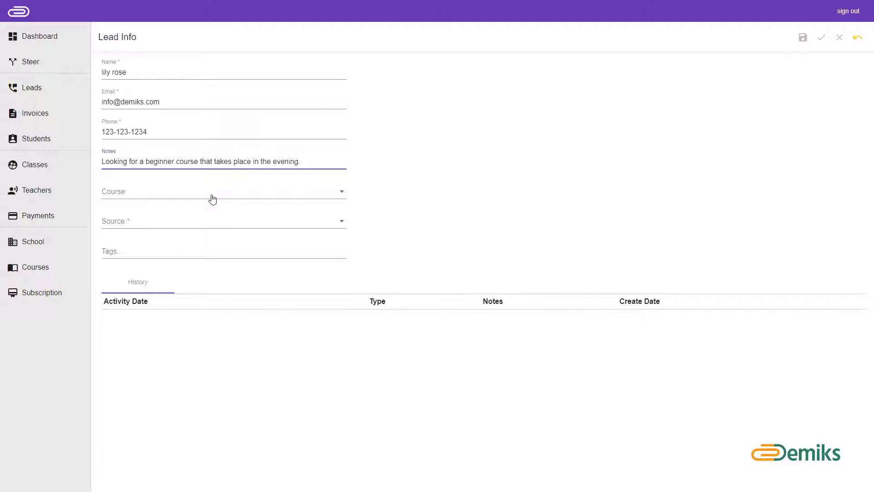
# Step: Choose General English as the Course and Google Ads as the Source
pyautogui.click(214, 193)
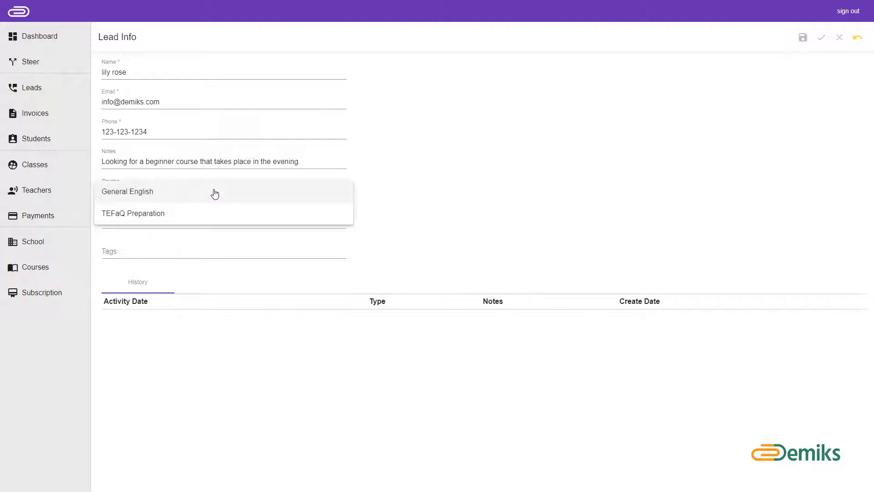
pyautogui.click(215, 193)
pyautogui.click(225, 222)
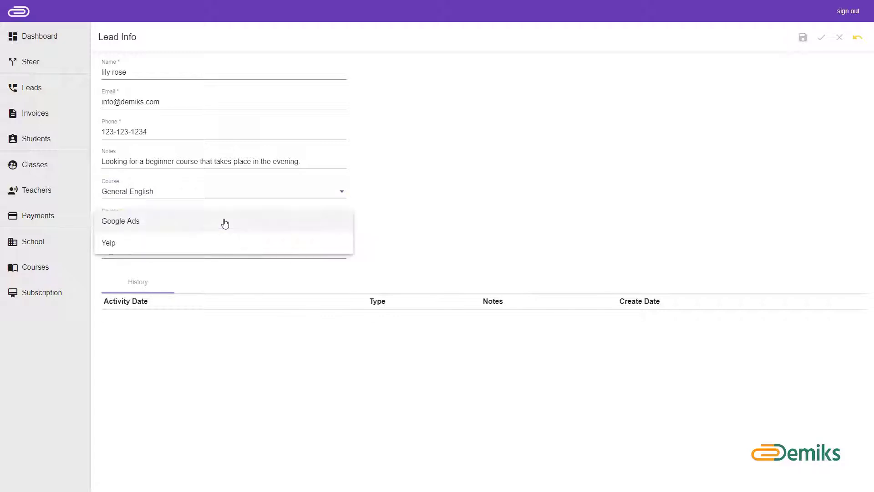
pyautogui.click(225, 221)
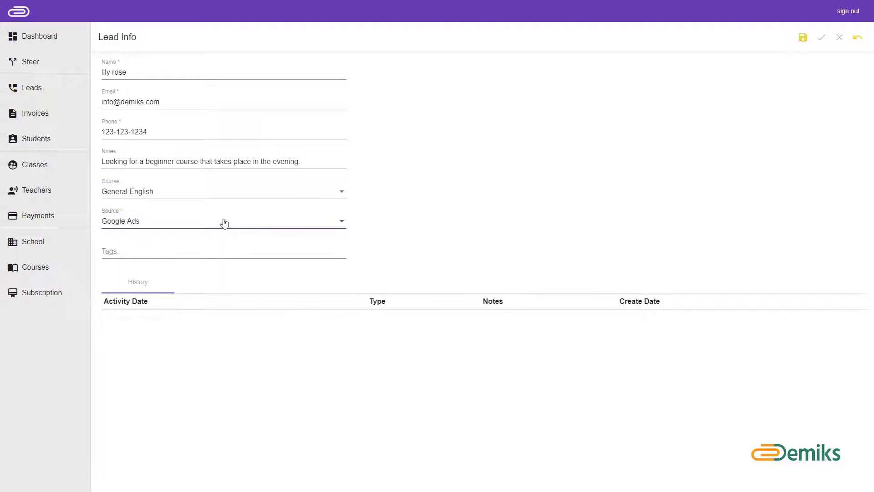
pyautogui.click(231, 250)
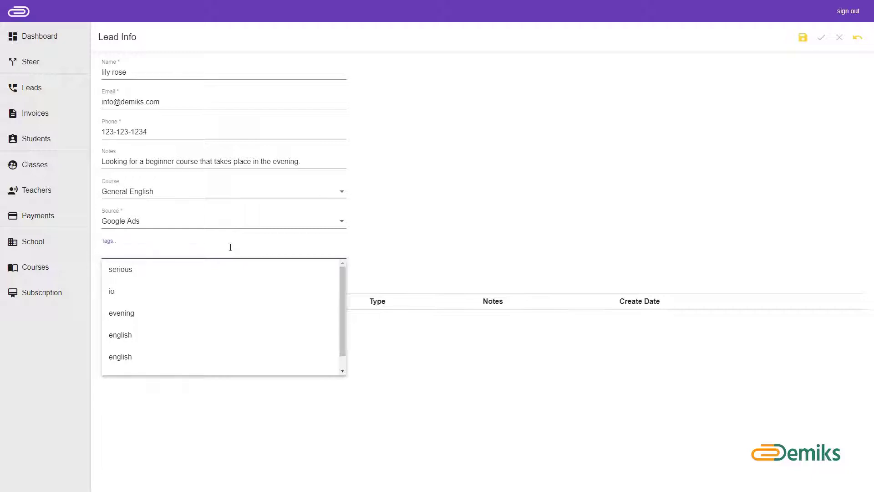
# Step: Add the tags serious, beginner, evening and english, then save the lead
pyautogui.write('ser')
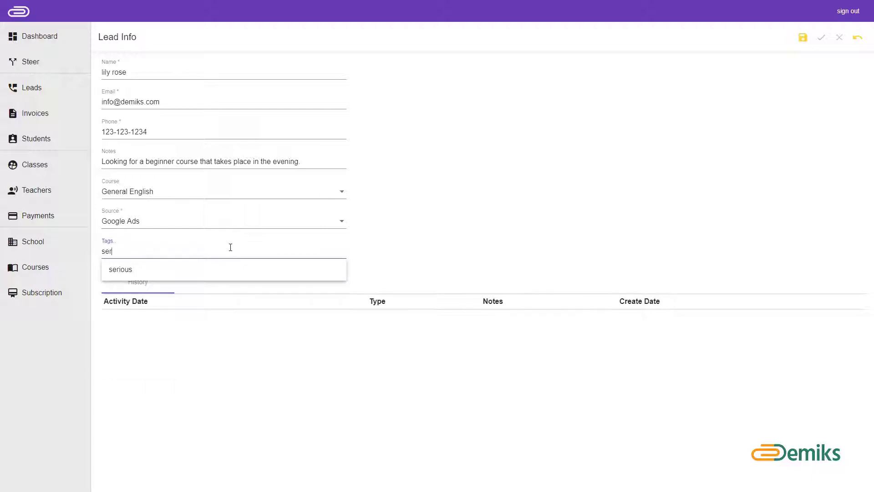
pyautogui.write('ious')
pyautogui.press('Return')
pyautogui.click(232, 251)
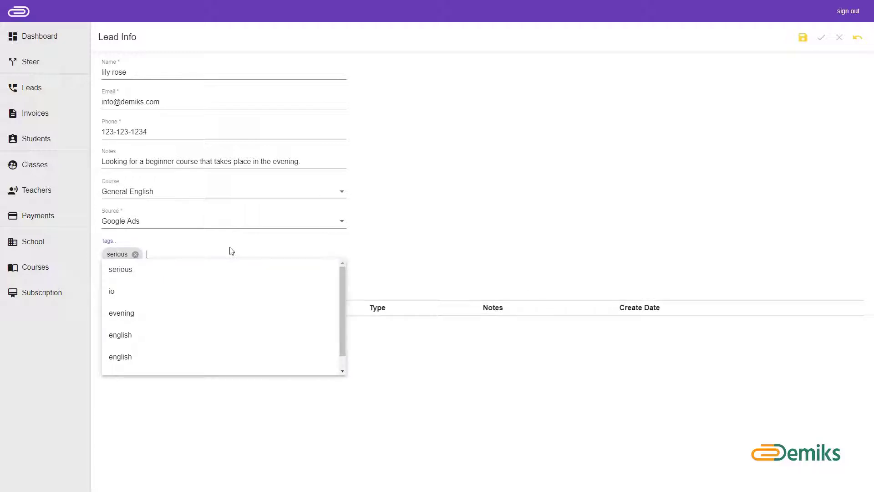
pyautogui.write('beg')
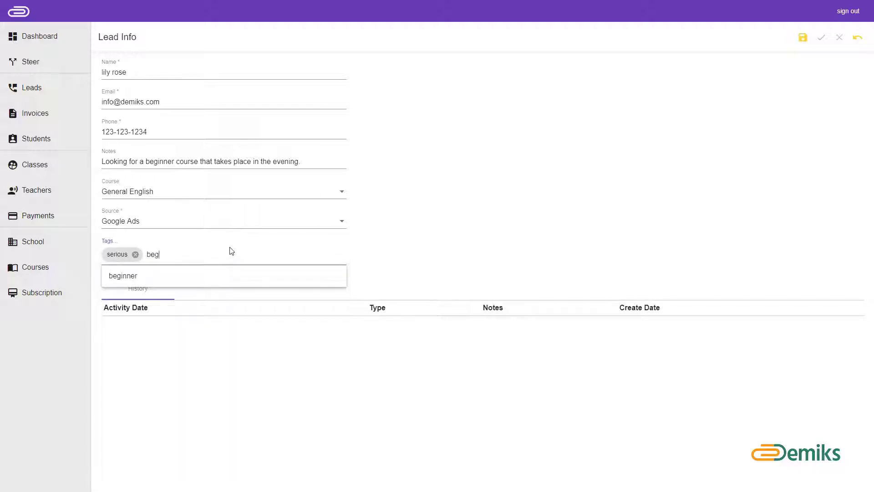
pyautogui.write('inner')
pyautogui.press('Return')
pyautogui.write('evening')
pyautogui.press('Return')
pyautogui.write('english')
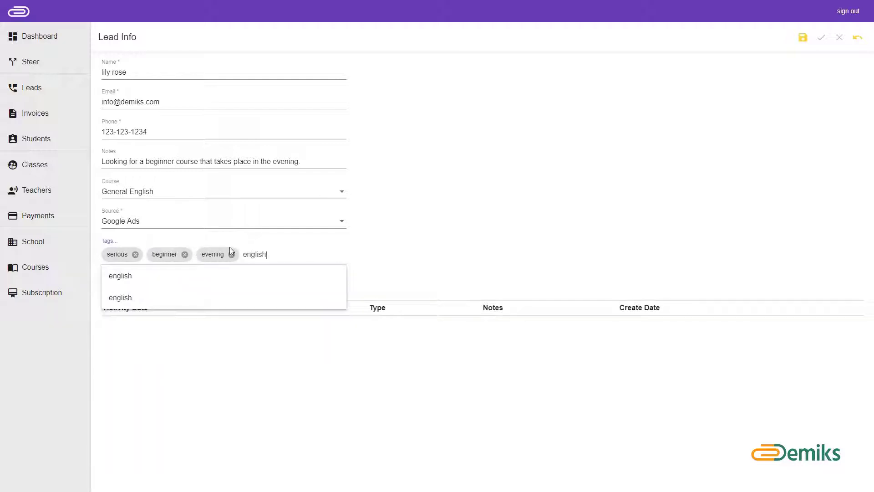
pyautogui.press('Return')
pyautogui.click(455, 251)
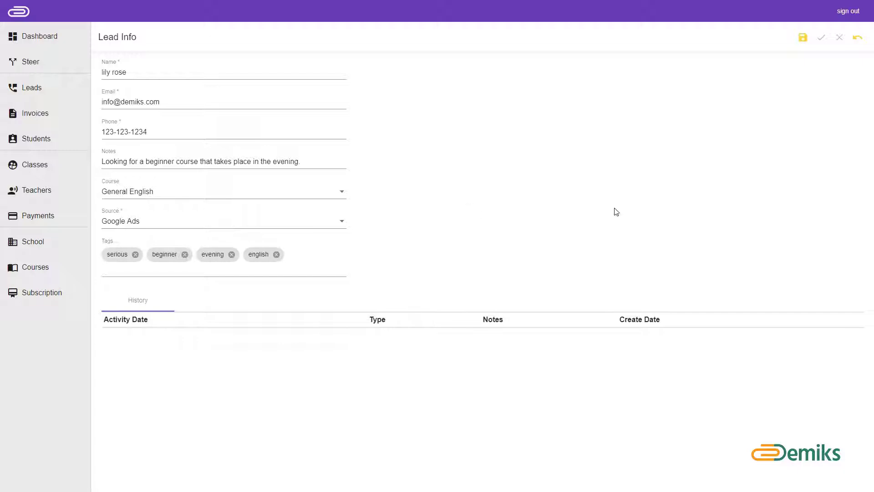
pyautogui.click(803, 37)
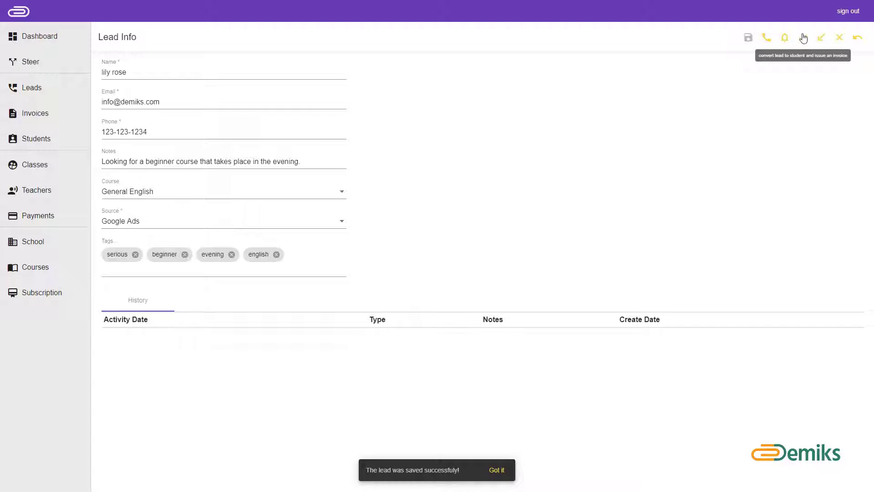
# Step: Go back to the Leads list and reopen the newly saved lead's record
pyautogui.click(803, 38)
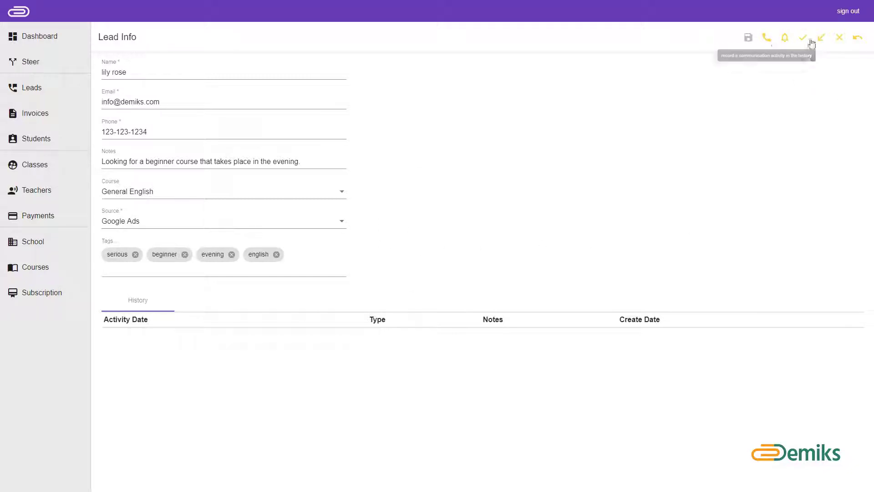
pyautogui.click(859, 40)
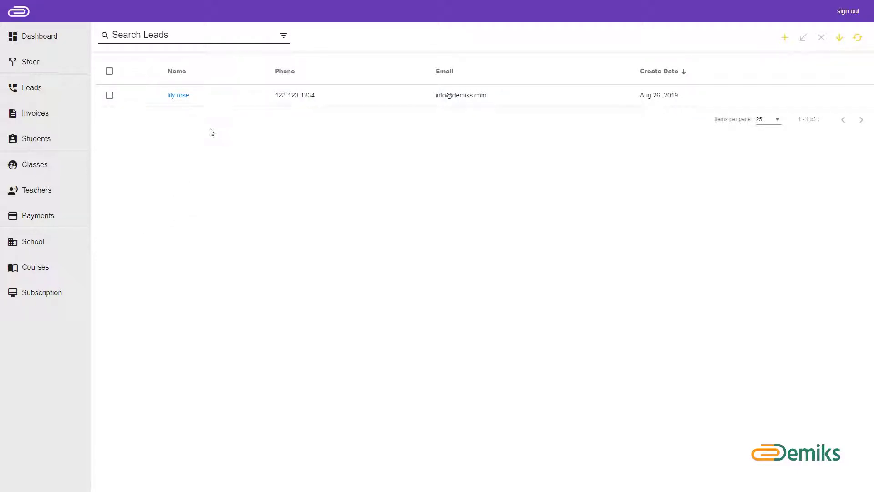
pyautogui.click(183, 96)
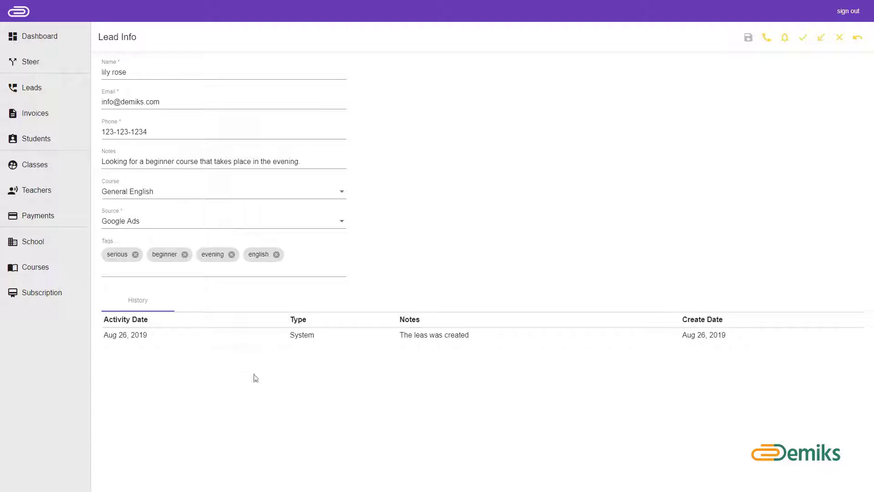
# Step: Bring up the communication activity form for the lead, dated 8/26/2019
pyautogui.click(767, 37)
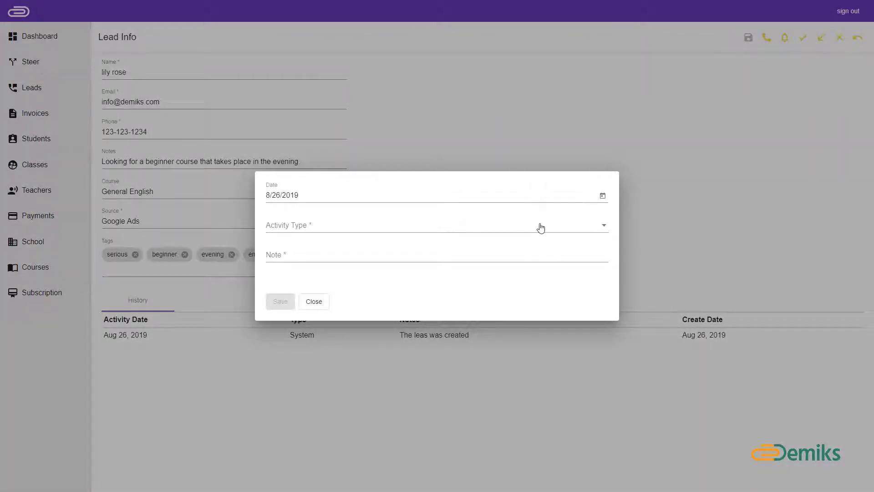
# Step: Save a Phone Call activity with the note 'Talked about an english course'
pyautogui.click(363, 227)
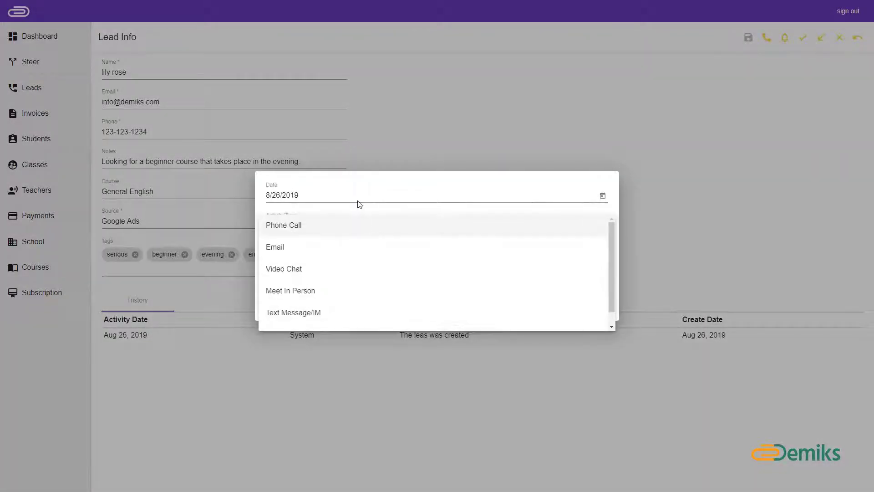
pyautogui.click(357, 229)
pyautogui.click(339, 253)
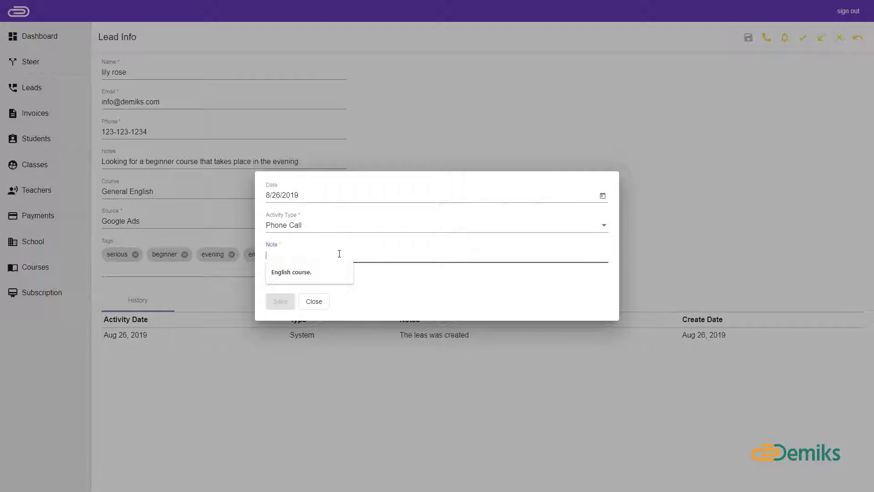
pyautogui.write('Talked ab')
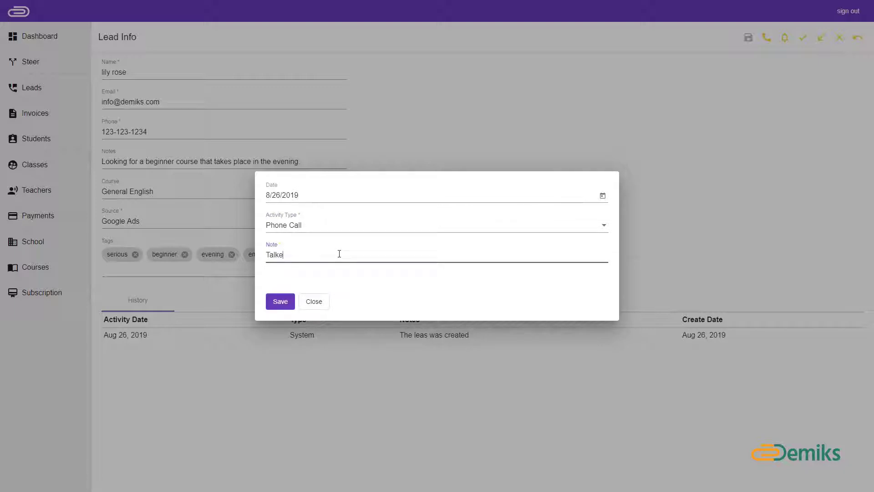
pyautogui.write('out an en')
pyautogui.write('lish course.')
pyautogui.click(278, 301)
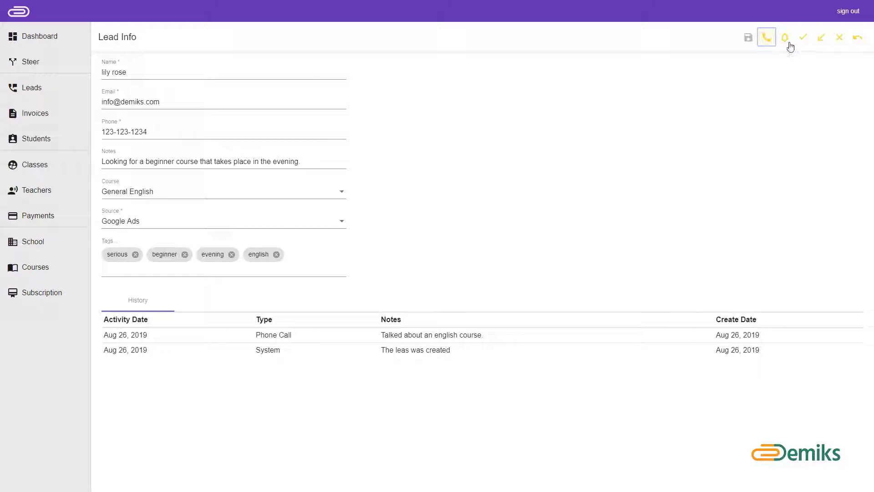
# Step: Save a reminder to send this lead additional course information, then check it on the Dashboard
pyautogui.click(786, 40)
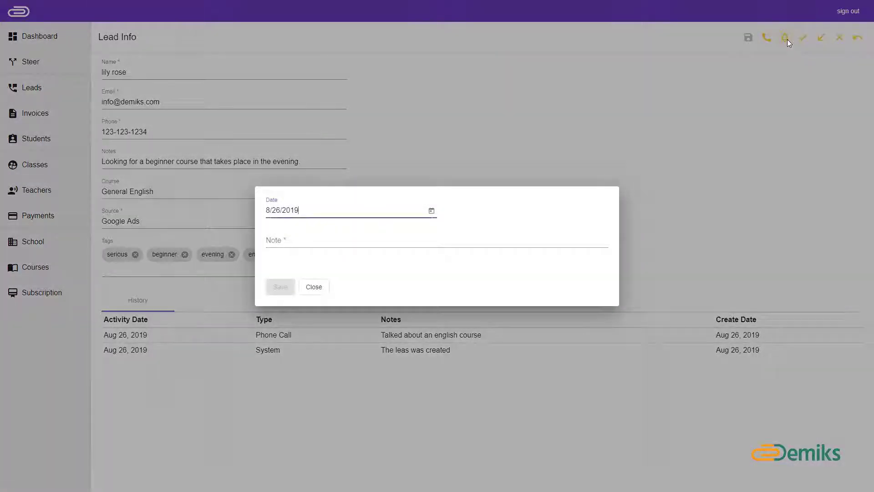
pyautogui.click(369, 239)
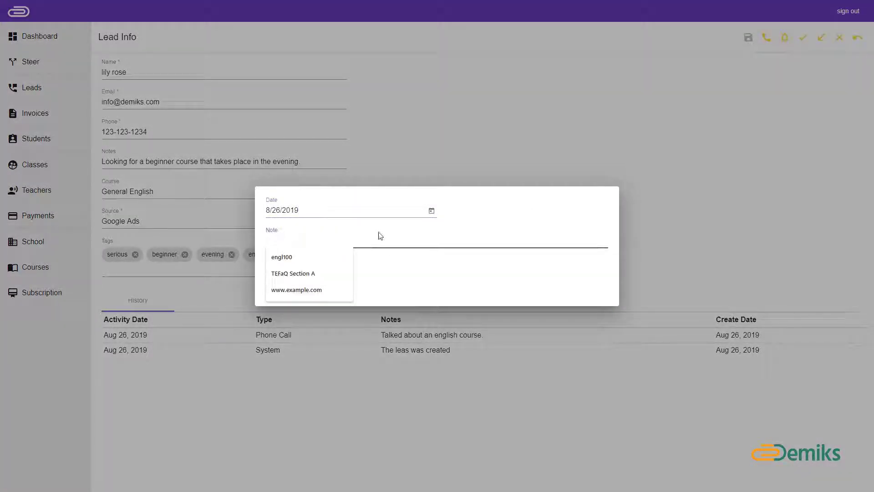
pyautogui.write('remind m')
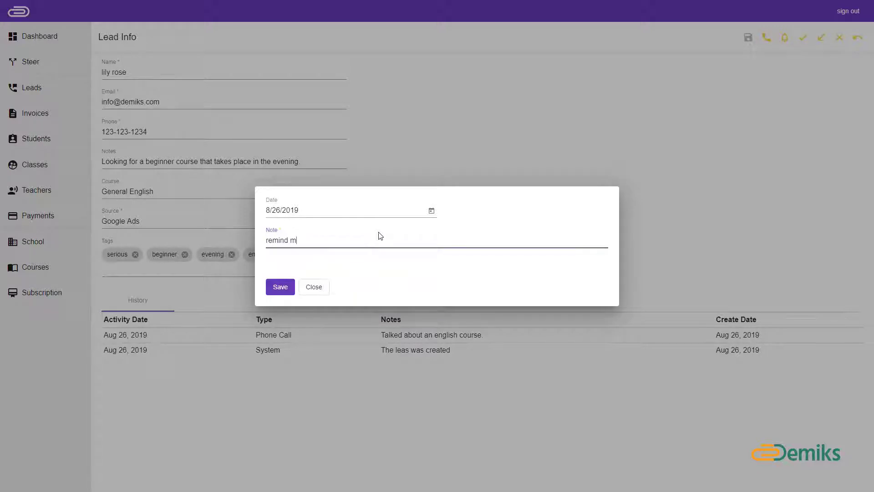
pyautogui.write('e to send this lead additional information about this course')
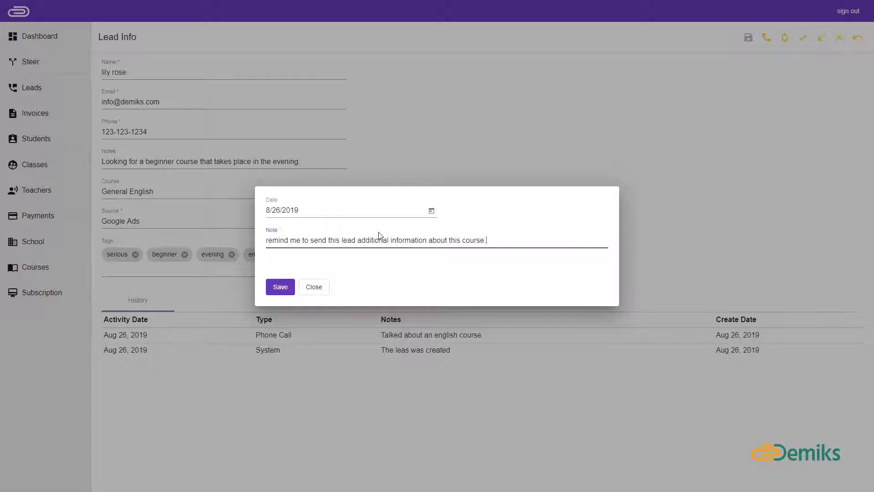
pyautogui.write('.')
pyautogui.click(280, 286)
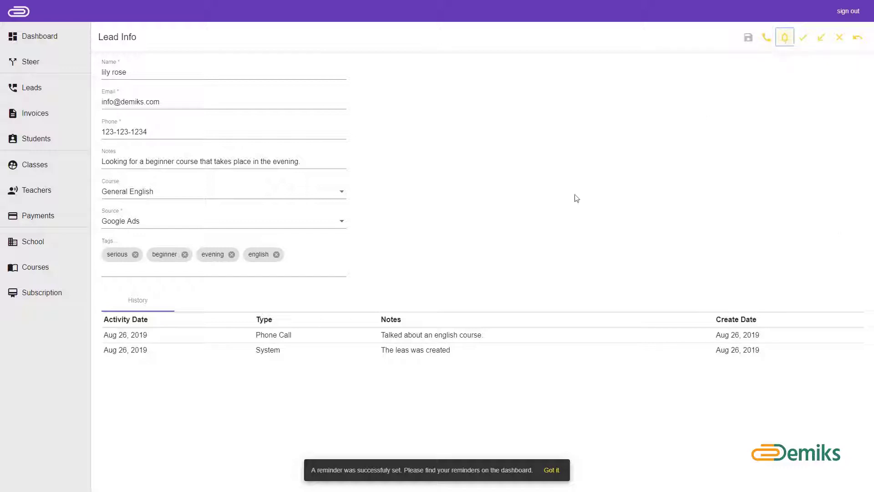
pyautogui.click(53, 39)
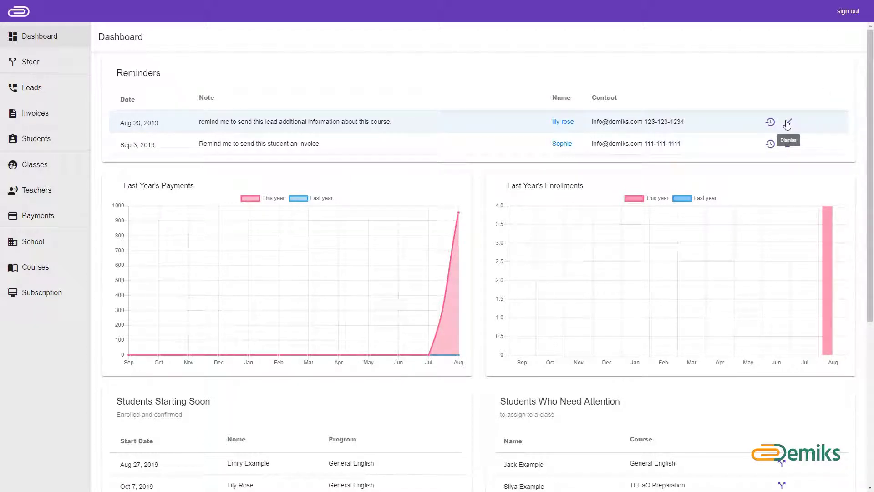
# Step: Postpone the Dashboard's first reminder for this lead to September 3, 2019
pyautogui.click(770, 122)
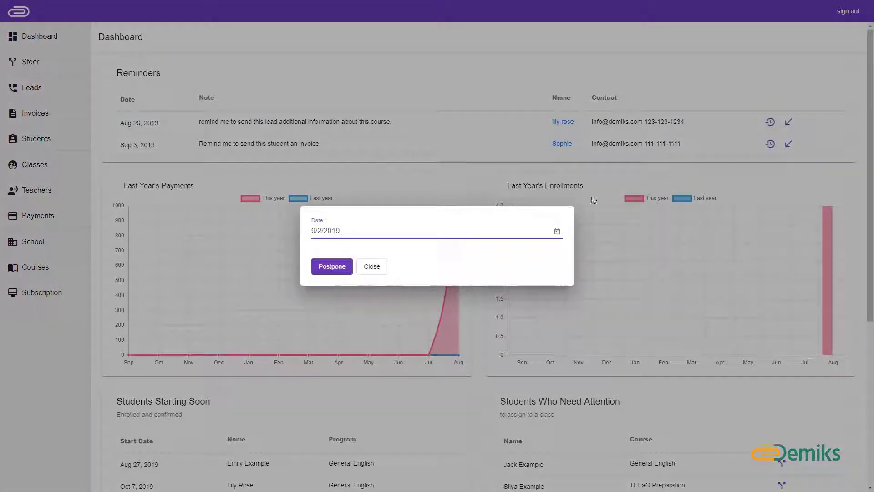
pyautogui.click(557, 231)
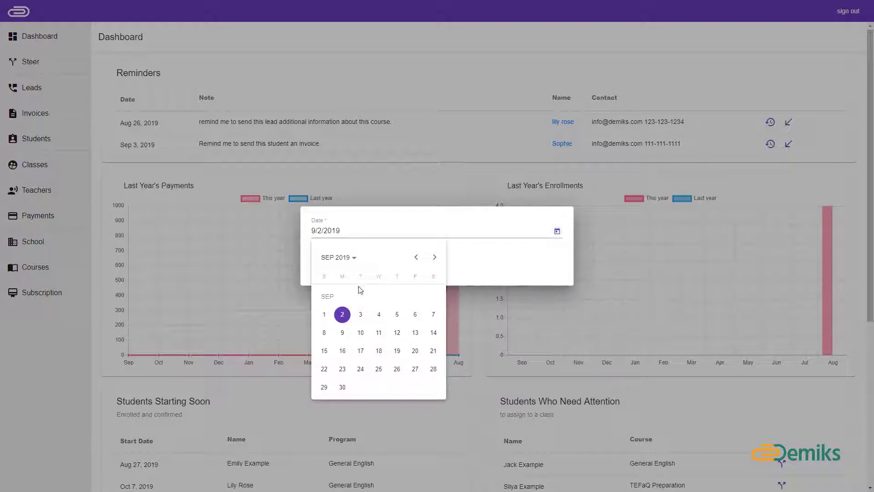
pyautogui.click(363, 315)
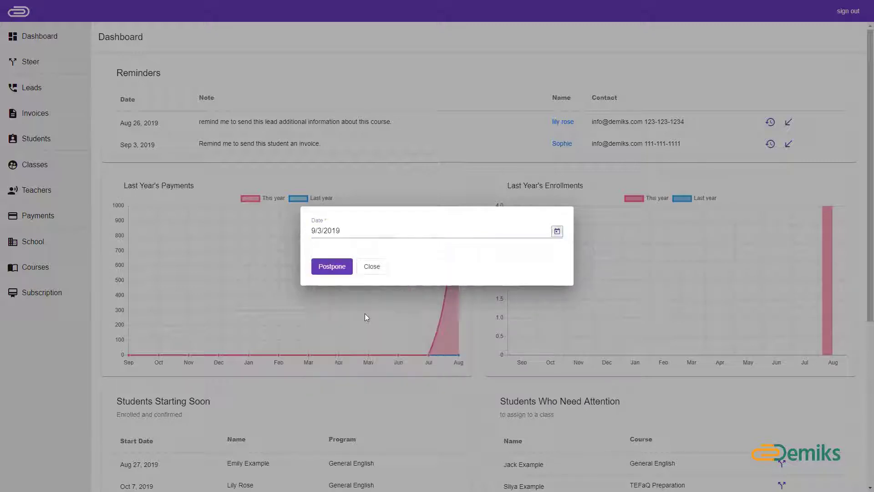
pyautogui.click(332, 268)
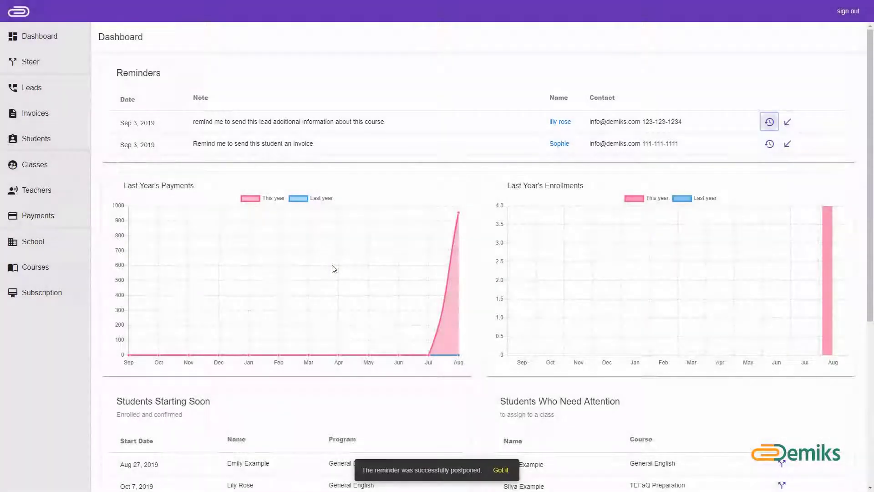
# Step: Reopen the lead's Lead Info record from the Leads list, then start converting it to a student with an invoice
pyautogui.click(54, 94)
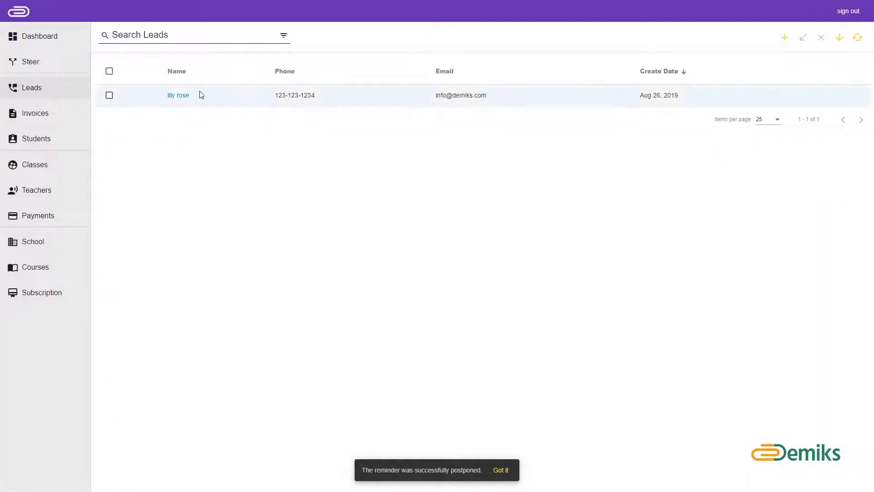
pyautogui.click(182, 96)
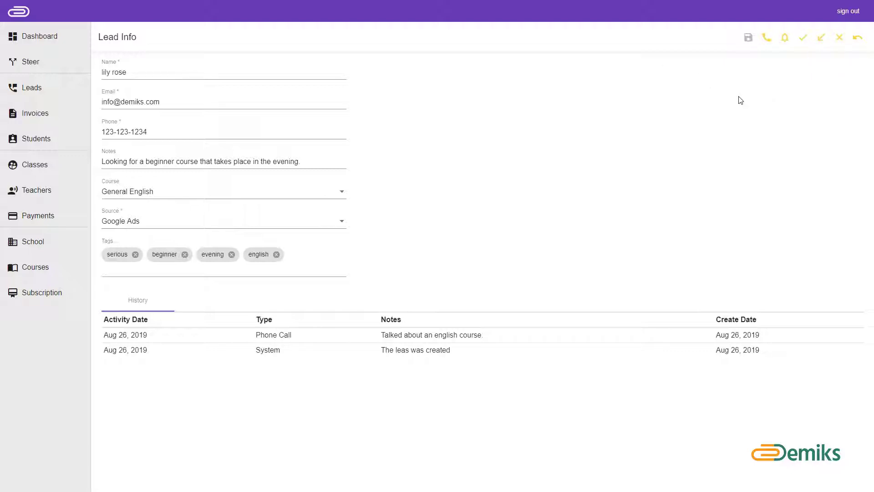
pyautogui.click(804, 38)
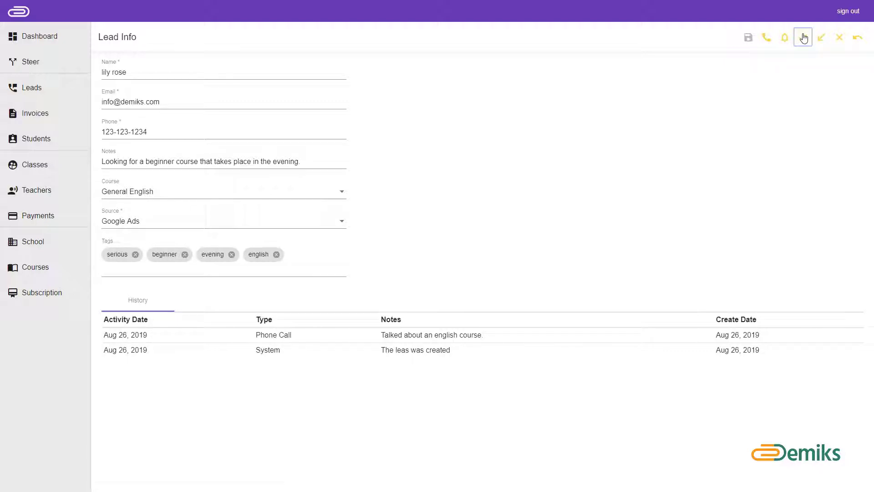